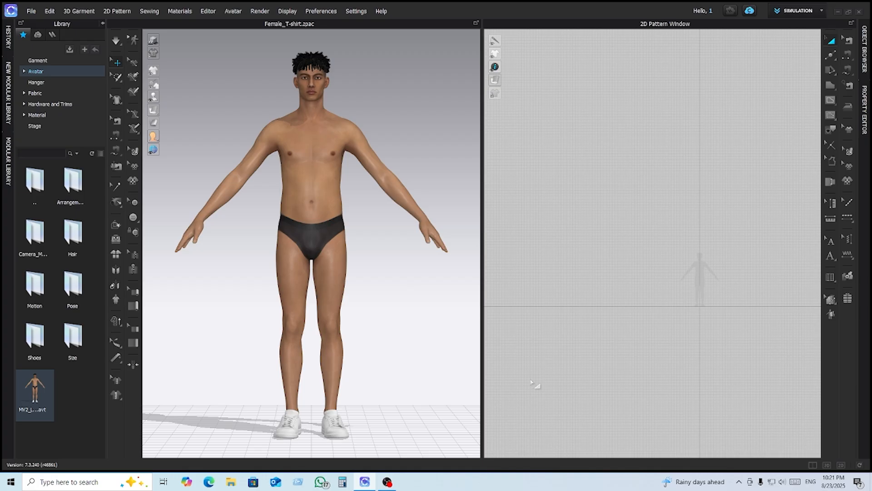
# - Load the female T-shirt from the library's Garment folder onto the avatar
pyautogui.scroll(5, 736, 292)
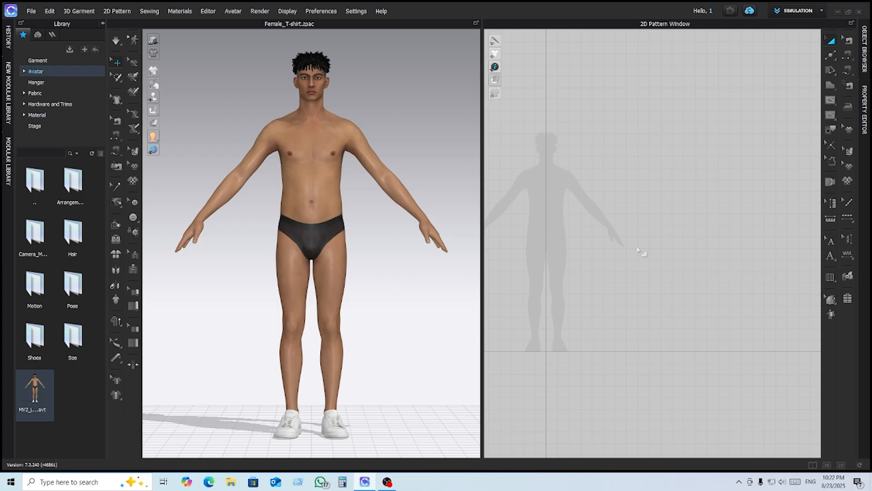
pyautogui.click(37, 60)
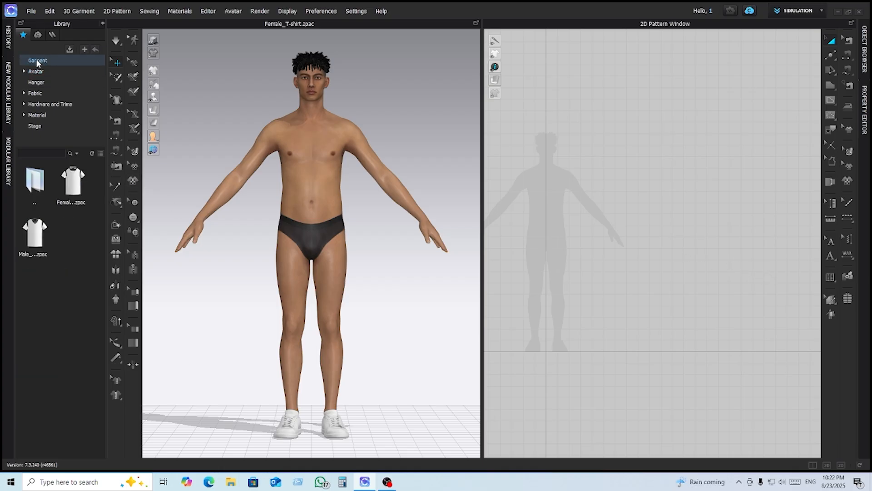
pyautogui.moveTo(80, 192); pyautogui.dragTo(363, 233)
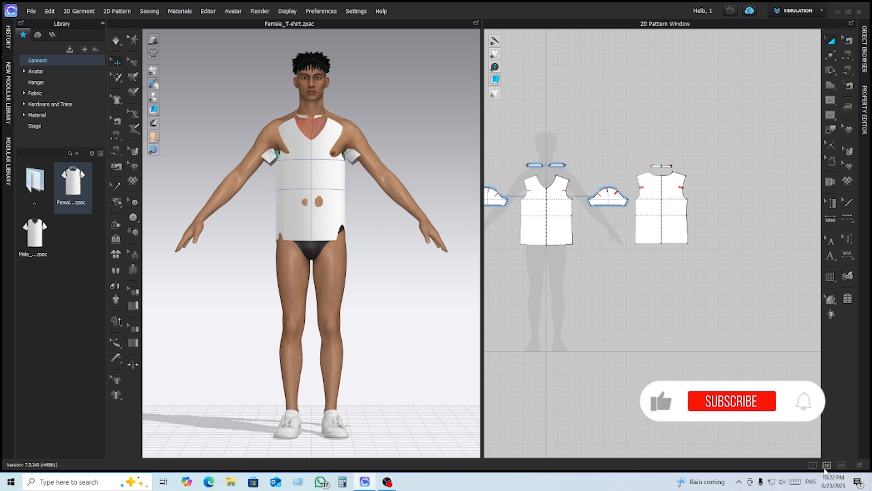
# - Show only the 2D Pattern Window, with all the T-shirt pattern pieces in view
pyautogui.click(841, 464)
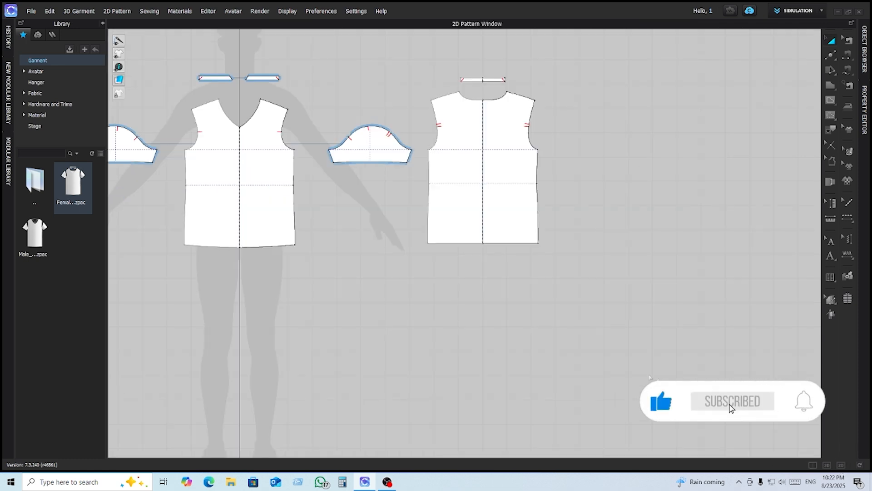
pyautogui.scroll(-1, 244, 174)
pyautogui.moveTo(237, 168); pyautogui.dragTo(416, 261, button='middle')
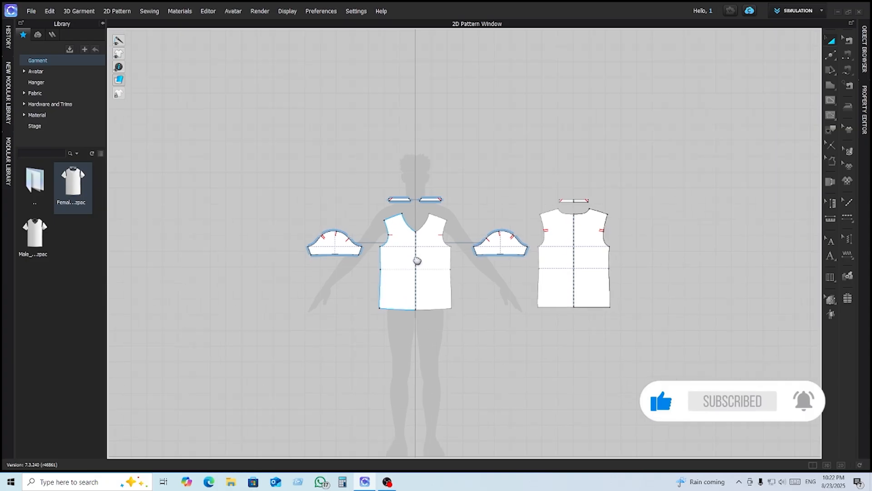
pyautogui.scroll(3, 498, 257)
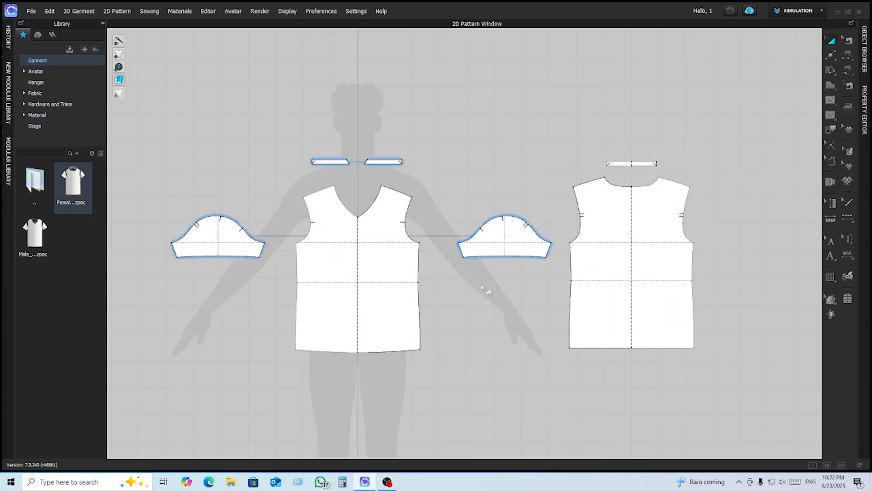
pyautogui.scroll(1, 345, 249)
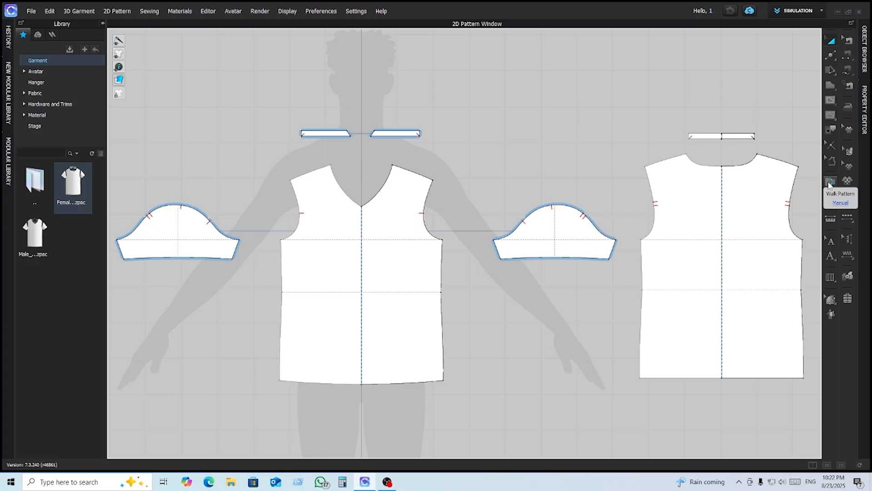
# - Try Walk Pattern by matching the sleeve's cap notch to the front shoulder tip and walking it down the armhole to the underarm, then cancel
pyautogui.click(830, 183)
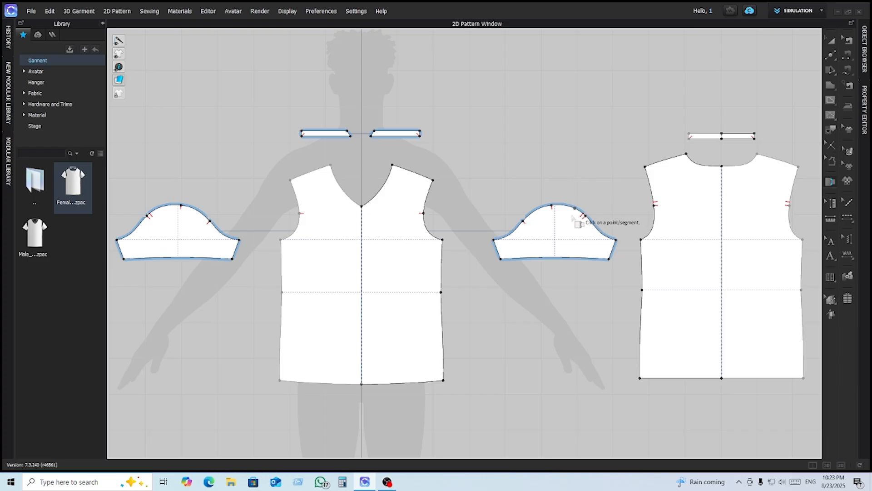
pyautogui.click(552, 207)
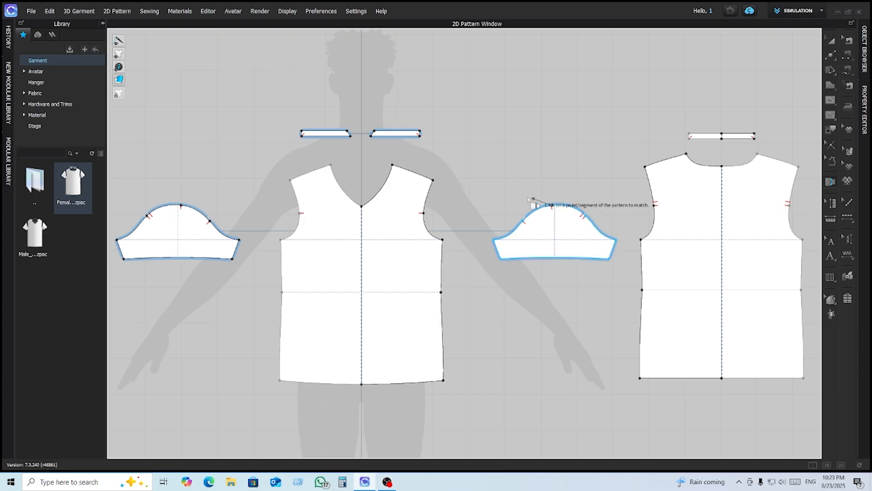
pyautogui.click(434, 181)
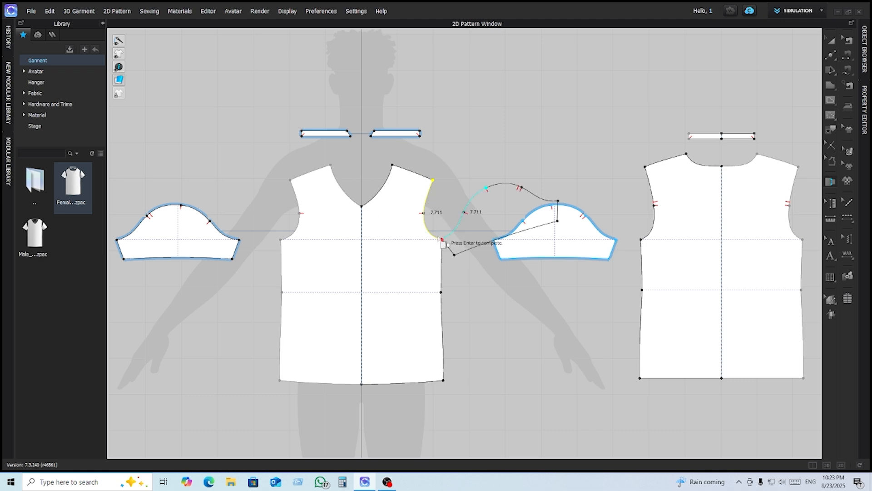
pyautogui.click(442, 241)
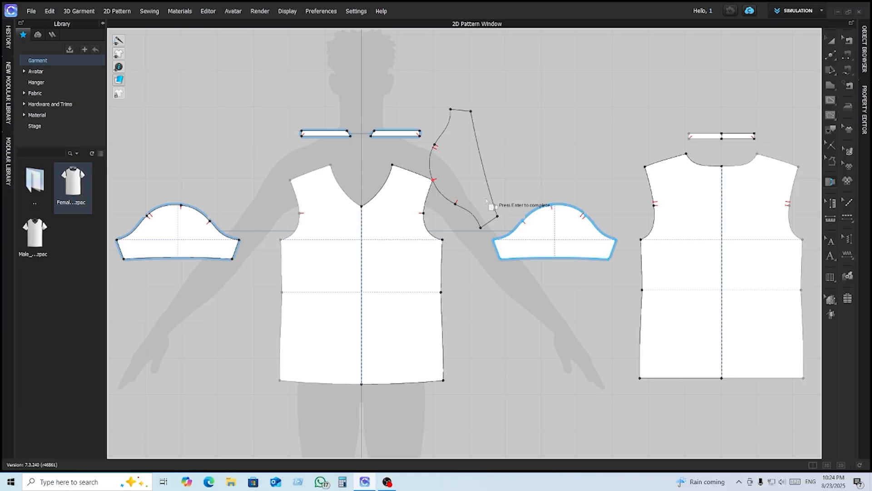
pyautogui.press('Escape')
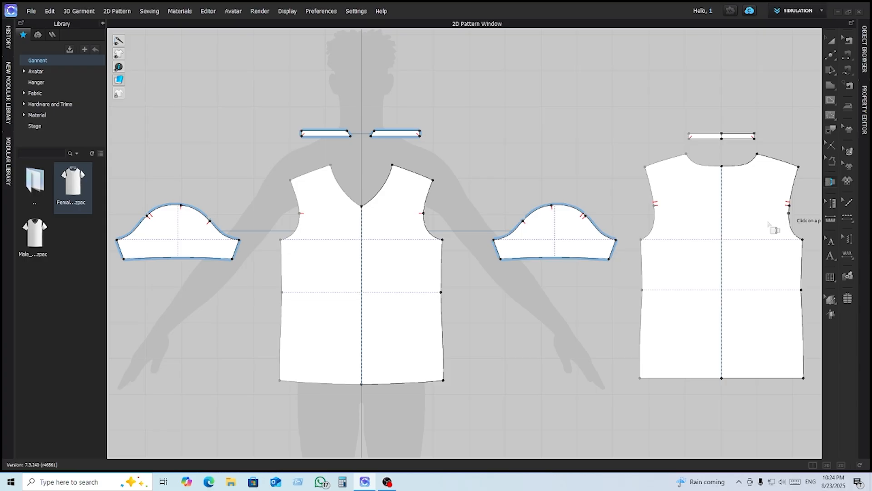
pyautogui.click(583, 215)
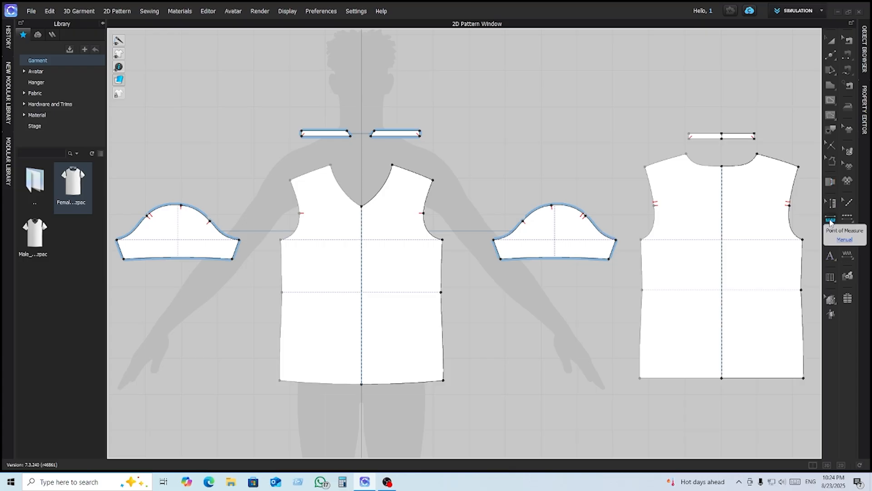
pyautogui.click(830, 221)
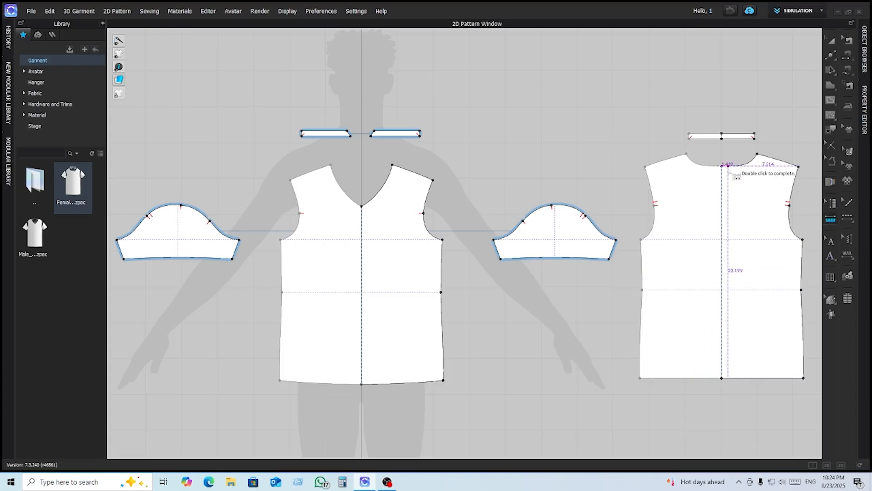
pyautogui.click(722, 166)
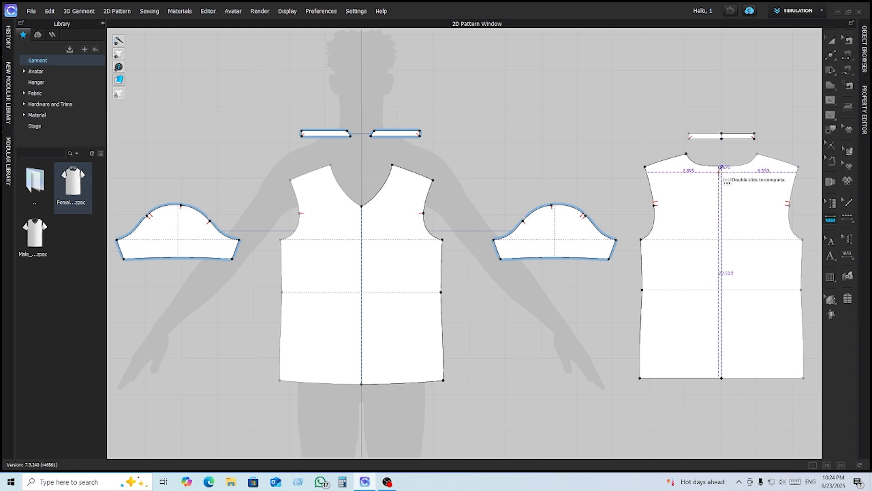
pyautogui.click(640, 377)
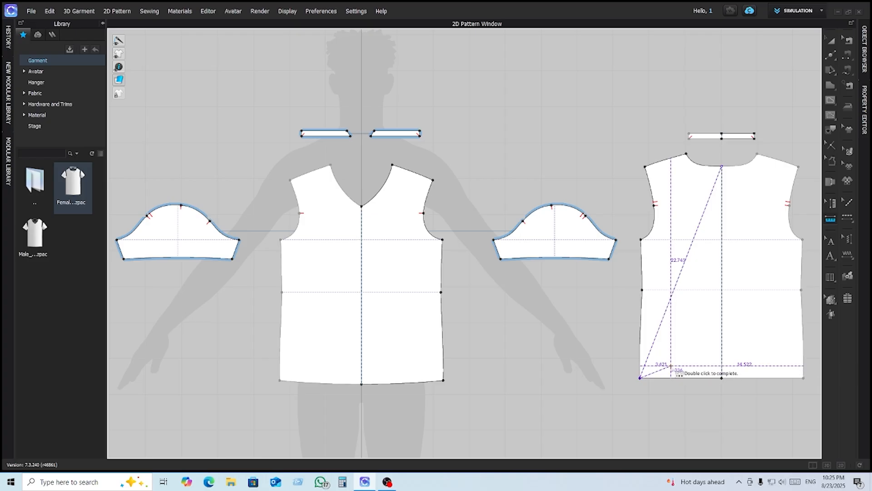
pyautogui.rightClick(670, 363)
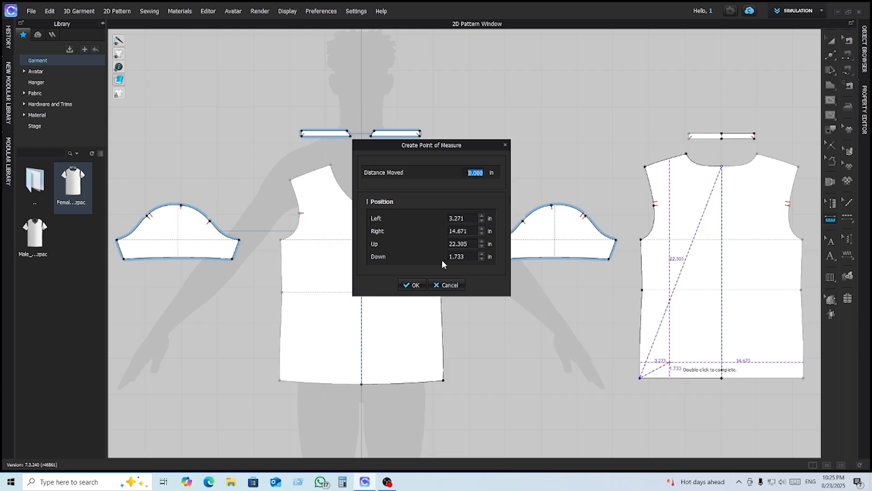
pyautogui.click(412, 285)
pyautogui.press('Escape')
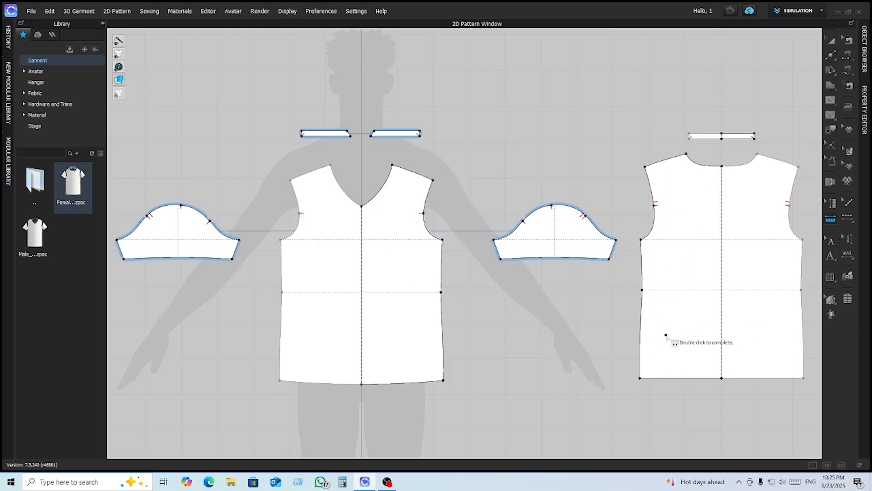
# - Add a point of measure from the back neck centre to the left hem corner, trying Y Dist Type before restoring Segment Type
pyautogui.click(721, 166)
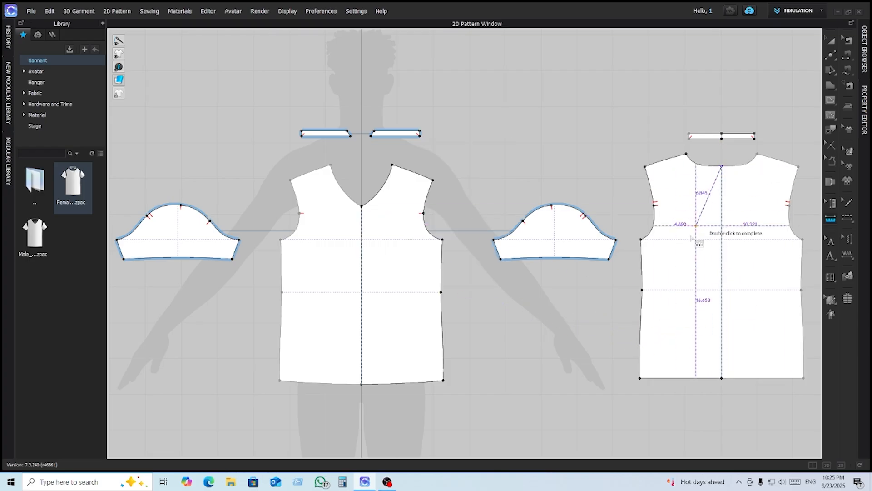
pyautogui.doubleClick(639, 377)
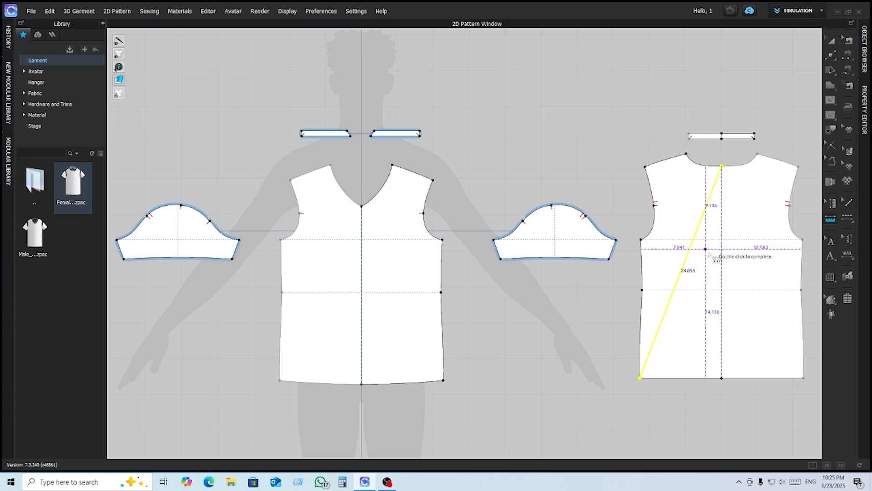
pyautogui.click(825, 203)
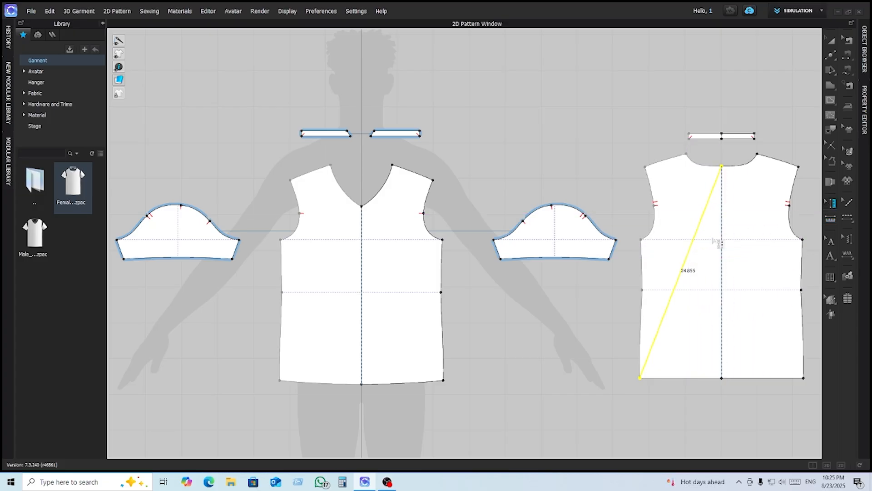
pyautogui.rightClick(688, 258)
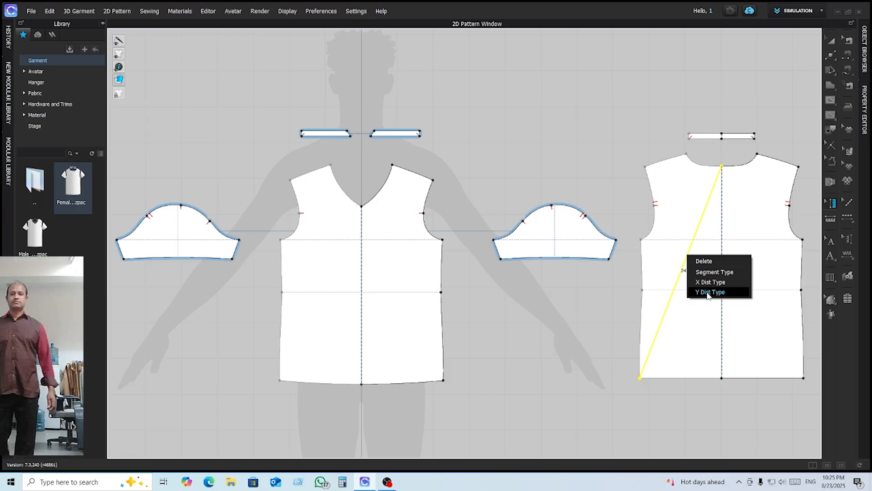
pyautogui.click(695, 265)
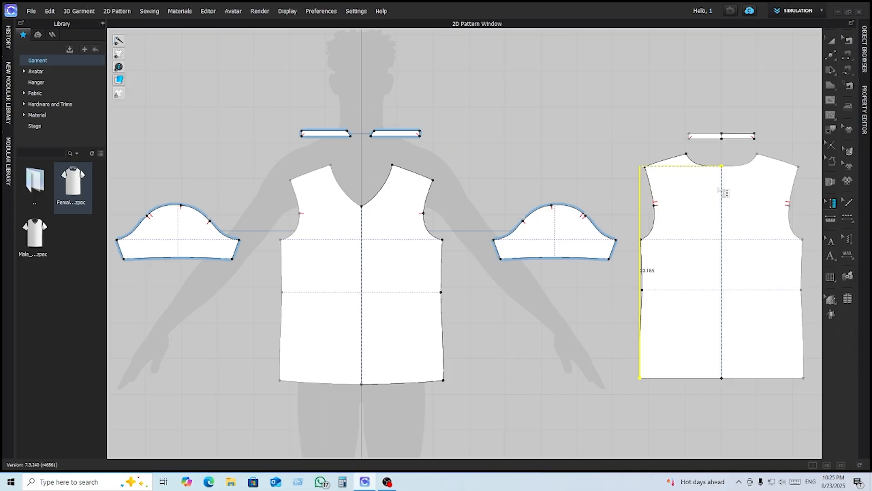
pyautogui.rightClick(703, 227)
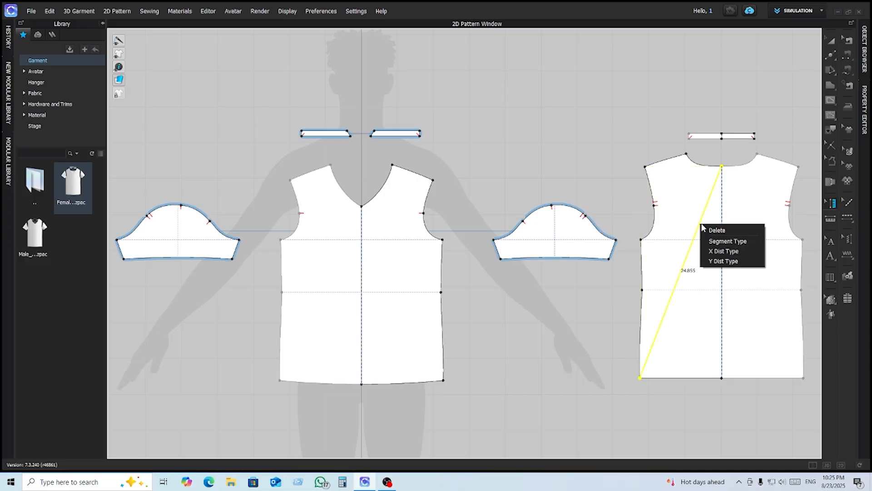
pyautogui.click(726, 241)
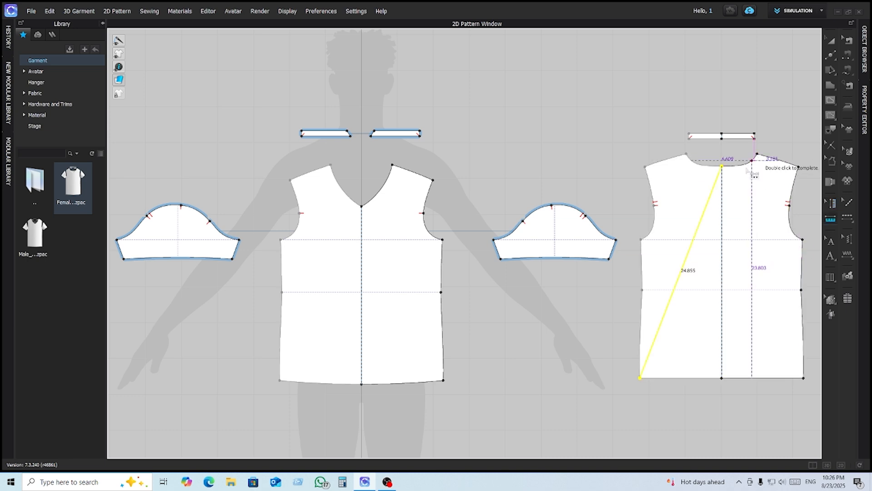
# - Add a horizontal point of measure across the back piece between the two underarm points
pyautogui.doubleClick(642, 245)
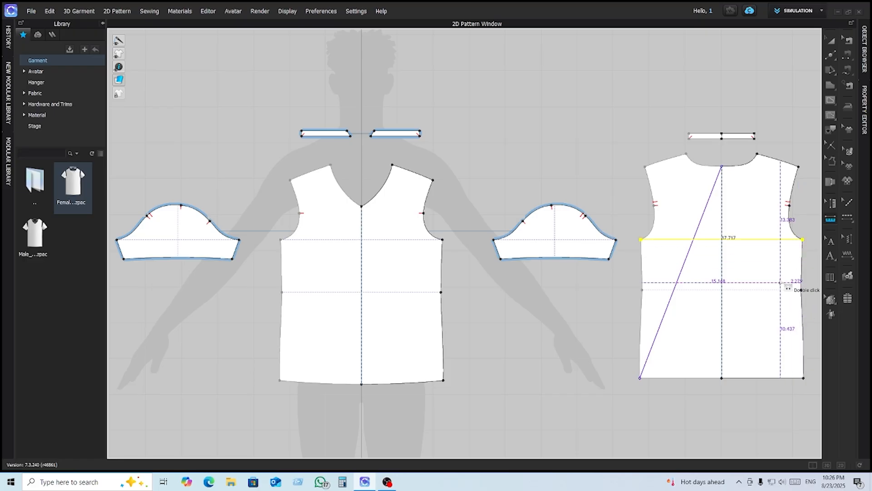
pyautogui.click(727, 238)
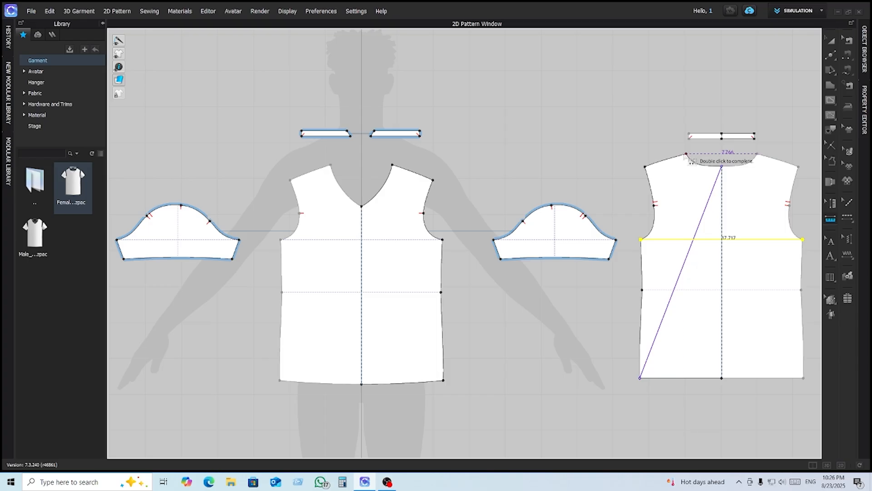
# - Add a multi-point measure on the back piece through the left neck point, armhole notch, hem corner, opposite side waist point and neck centre
pyautogui.click(686, 155)
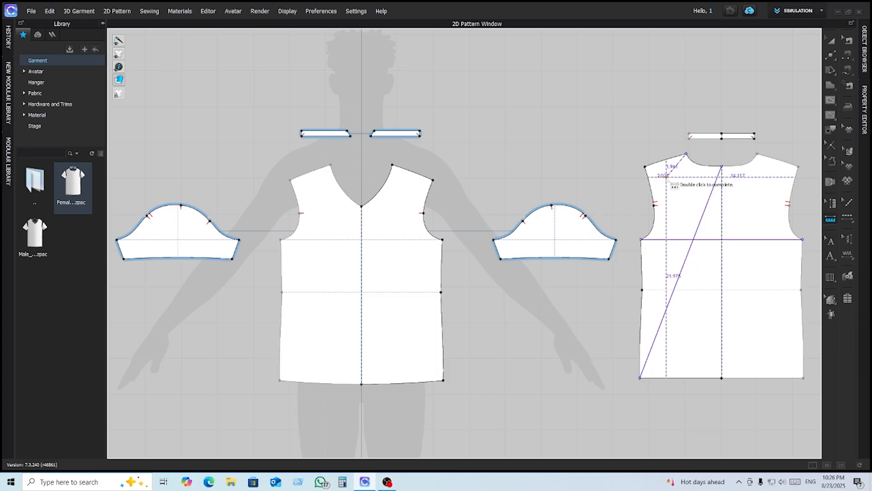
pyautogui.click(655, 204)
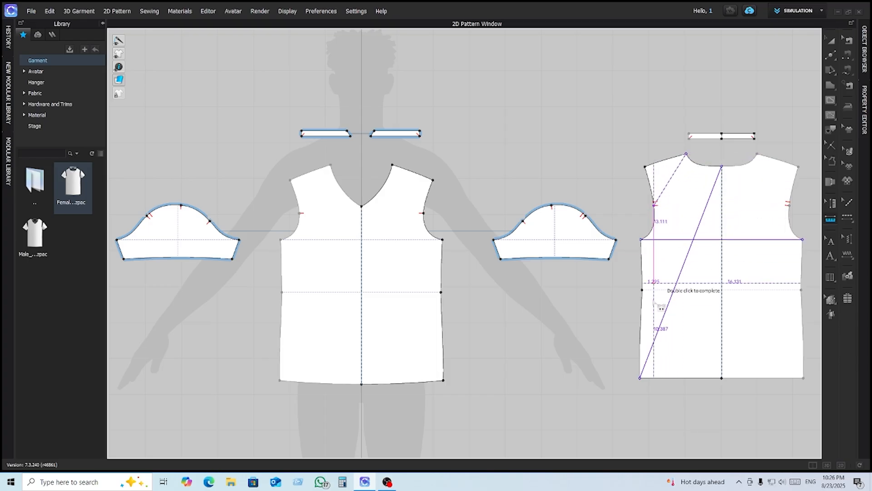
pyautogui.click(640, 377)
pyautogui.click(801, 290)
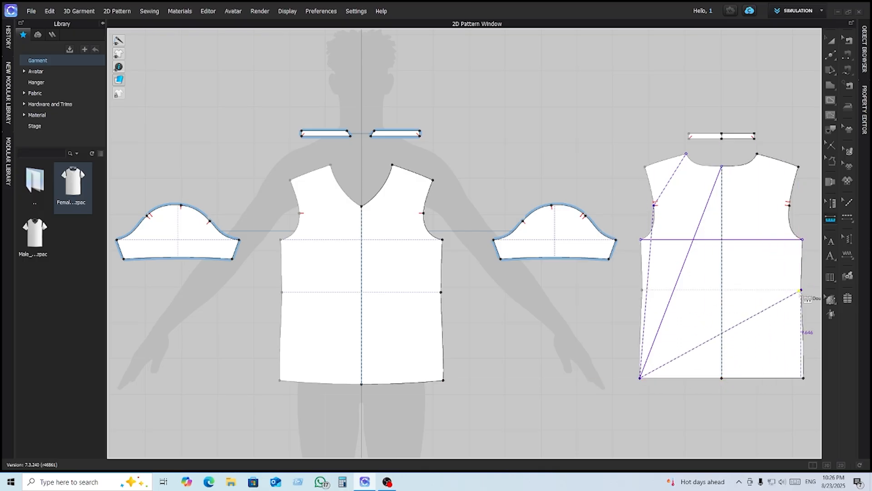
pyautogui.doubleClick(721, 167)
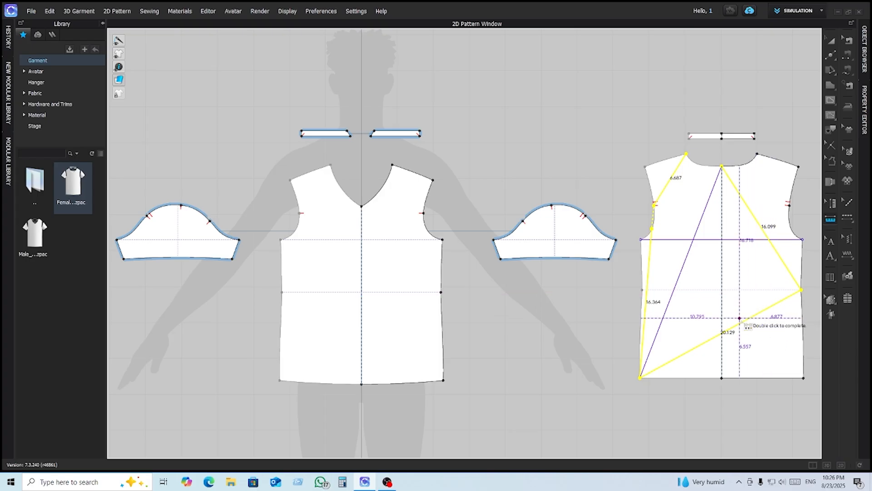
# - Undo all the points of measure added to the back piece
pyautogui.hotkey('ctrl', 'z')
pyautogui.hotkey('ctrl', 'z')
pyautogui.hotkey('ctrl', 'z')
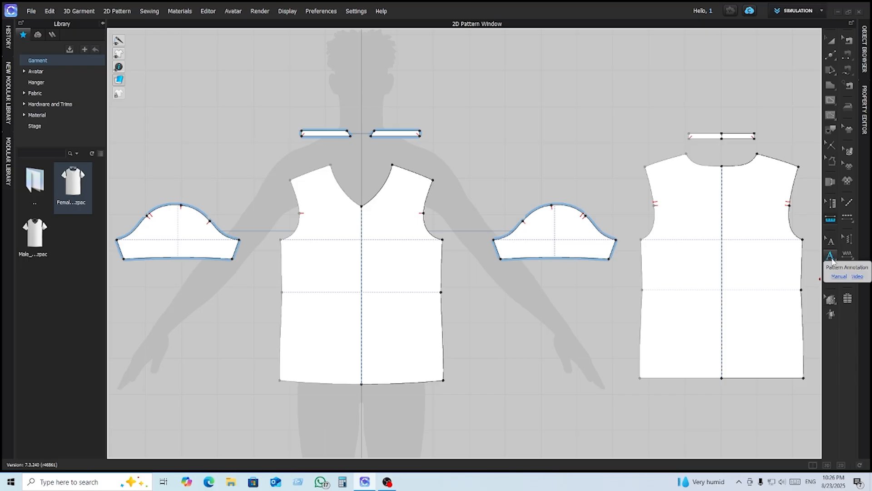
# - Add the pattern annotation "gh" to the back piece, just right of the centre line and above the waist line
pyautogui.click(834, 253)
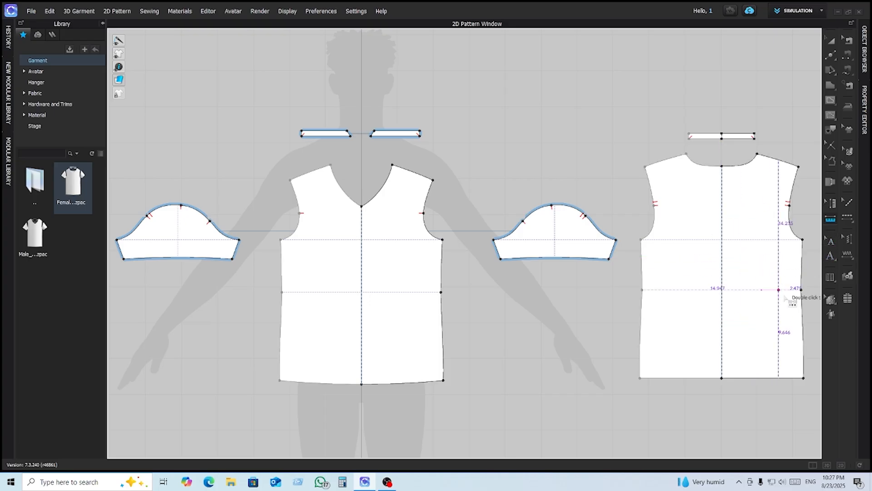
pyautogui.click(830, 256)
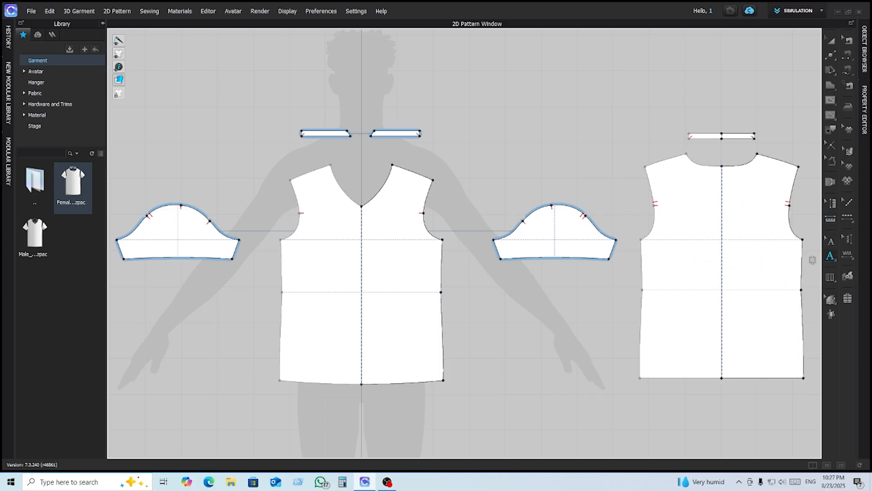
pyautogui.click(738, 263)
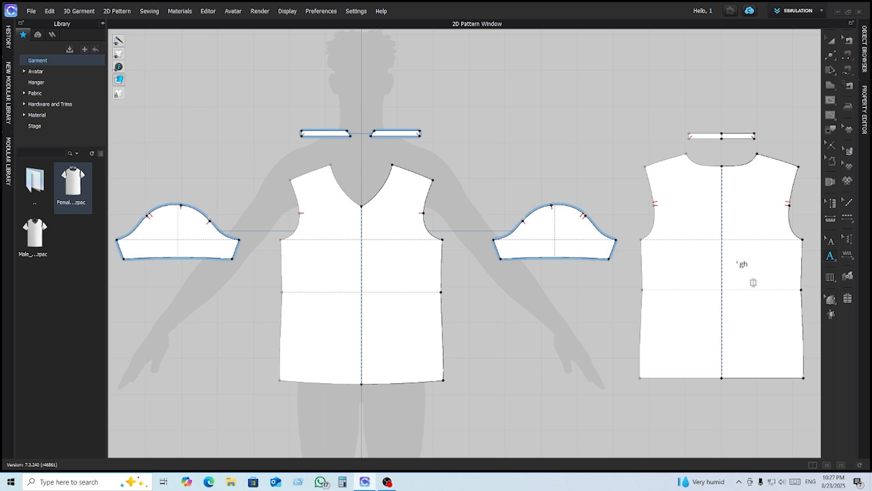
# - Replace the annotation text "gh" on the back piece with "back"
pyautogui.press('BackSpace')
pyautogui.press('BackSpace')
pyautogui.press('BackSpace')
pyautogui.press('BackSpace')
pyautogui.press('BackSpace')
pyautogui.press('BackSpace')
pyautogui.press('BackSpace')
# - Move the "back" annotation to the left half of the back piece, just above the waist line, and rotate it to read nearly horizontally
pyautogui.click(830, 241)
pyautogui.click(747, 268)
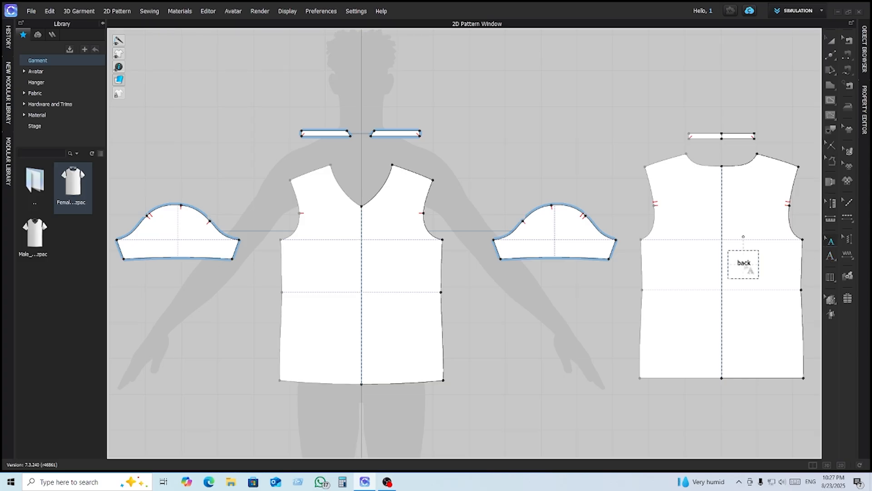
pyautogui.moveTo(743, 236)
pyautogui.mouseDown()
pyautogui.moveTo(770, 257)
pyautogui.moveTo(752, 301)
pyautogui.moveTo(734, 292)
pyautogui.moveTo(744, 265)
pyautogui.mouseUp()
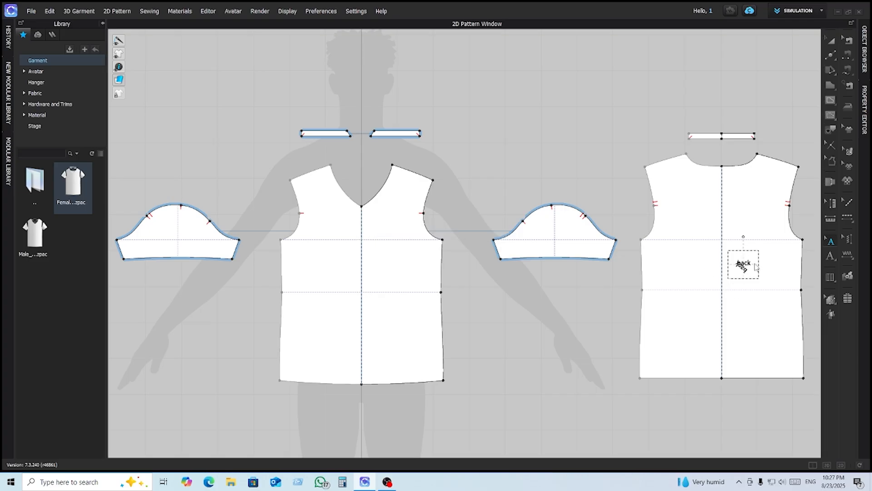
pyautogui.moveTo(741, 270); pyautogui.dragTo(676, 288)
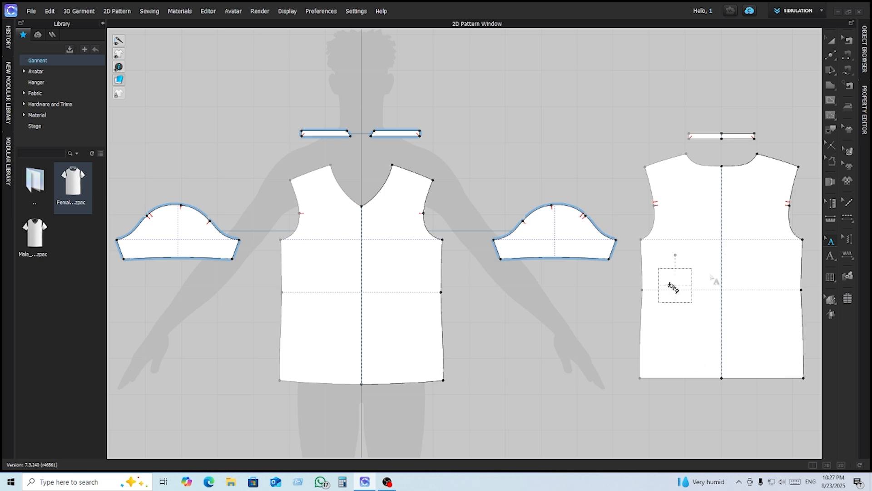
pyautogui.moveTo(675, 254)
pyautogui.mouseDown()
pyautogui.moveTo(663, 300)
pyautogui.moveTo(690, 319)
pyautogui.moveTo(694, 312)
pyautogui.mouseUp()
pyautogui.click(711, 305)
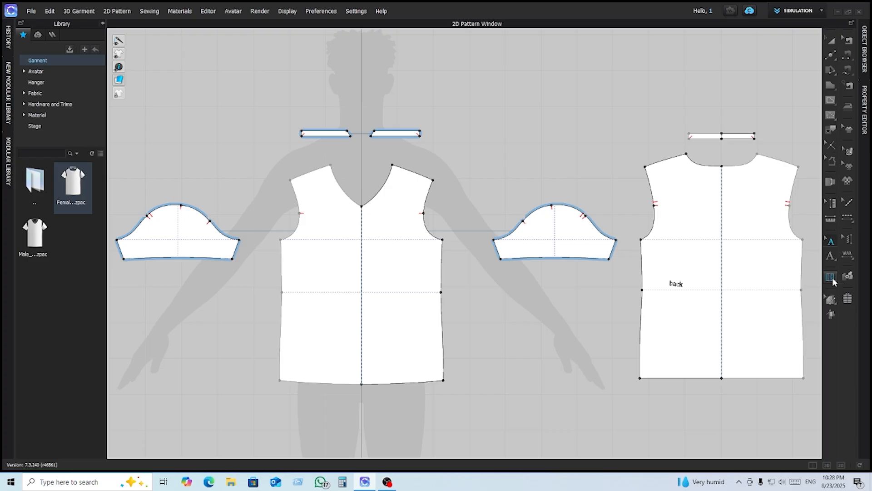
# - Try a pleat along the right sleeve's centre line, comparing the box, accordion and knife types, and cancel it
pyautogui.click(831, 277)
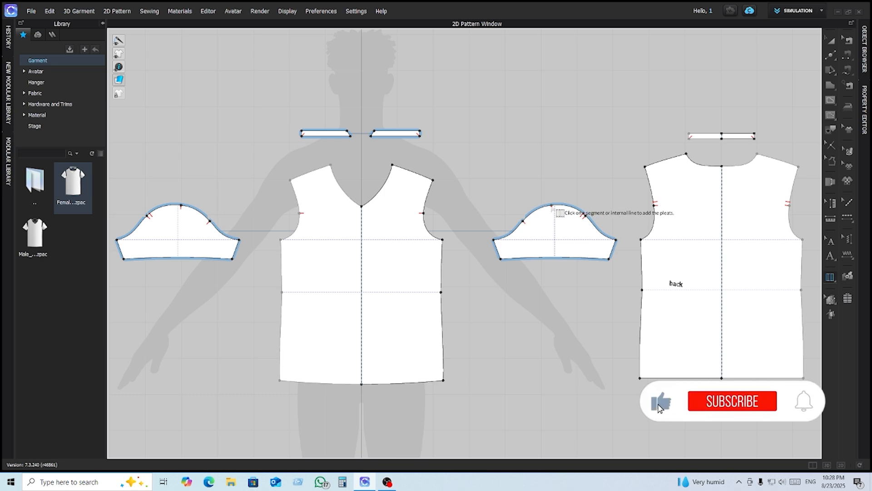
pyautogui.click(554, 252)
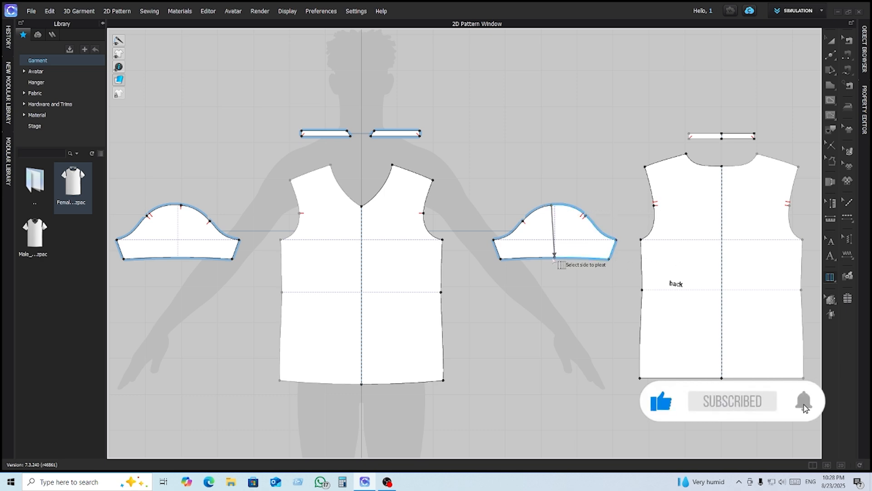
pyautogui.click(590, 222)
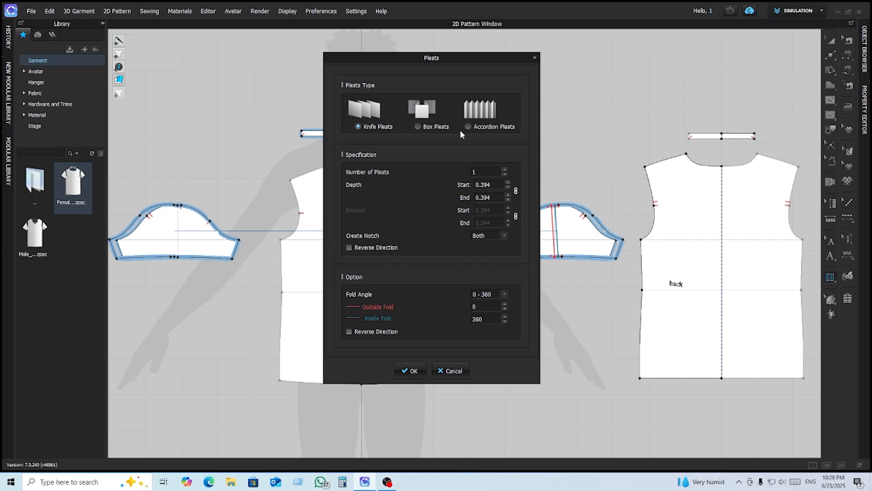
pyautogui.click(417, 127)
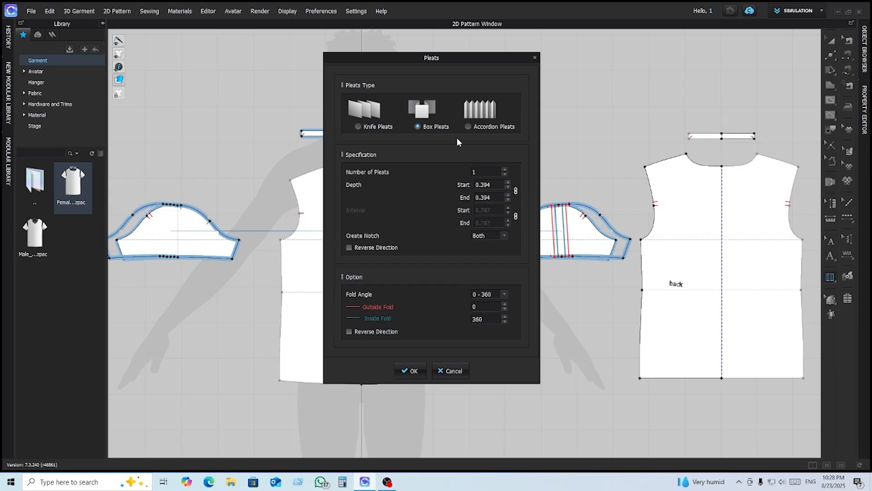
pyautogui.click(468, 127)
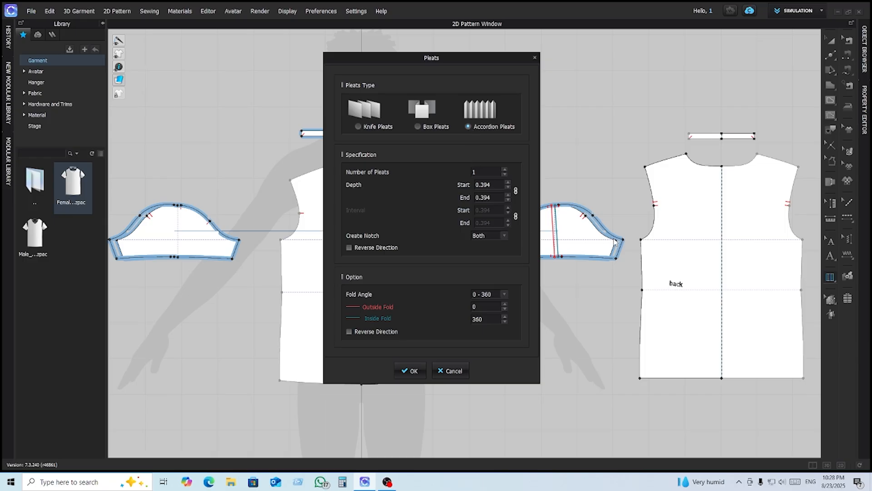
pyautogui.click(418, 126)
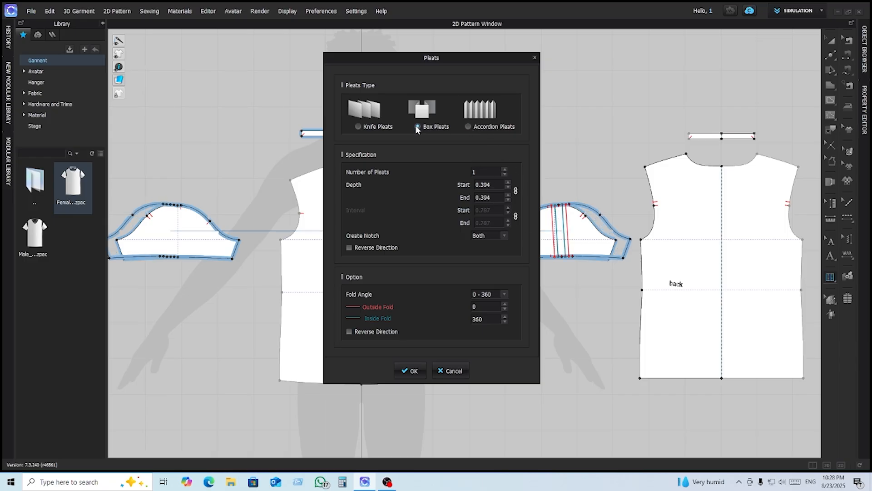
pyautogui.click(358, 126)
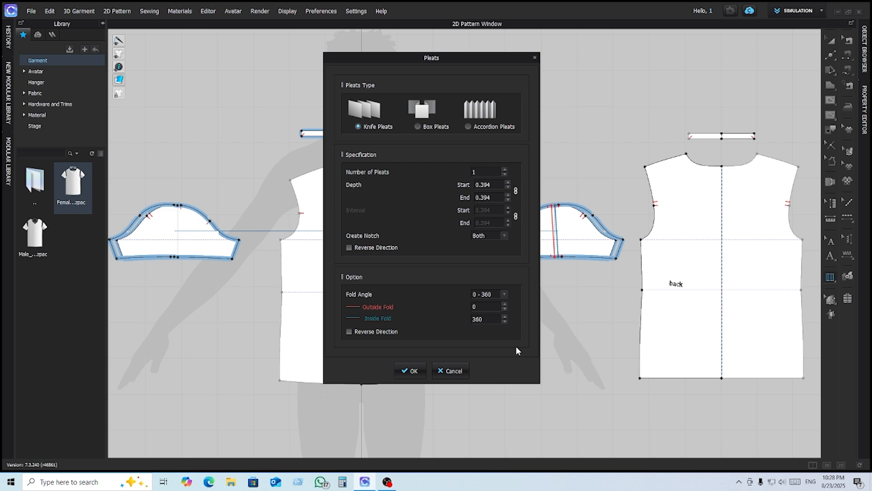
pyautogui.click(456, 372)
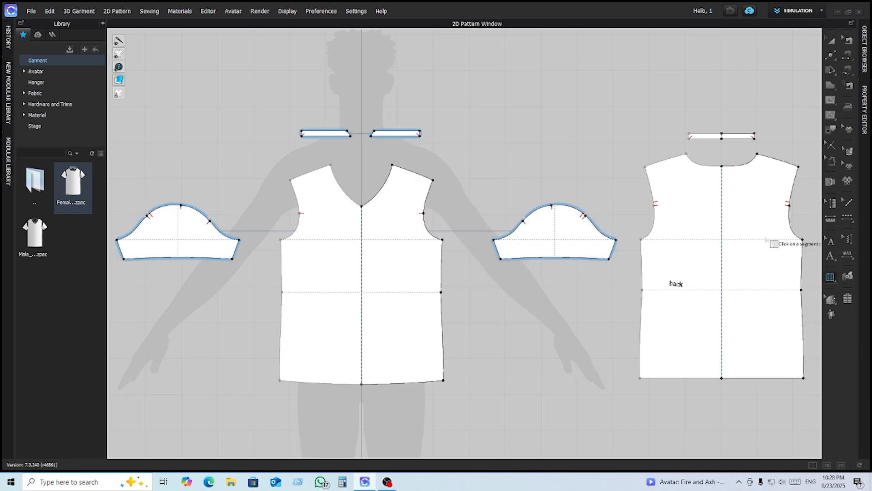
# - Add two neighbouring points near the middle of the back piece's right shoulder line
pyautogui.press('x')
pyautogui.click(775, 158)
pyautogui.click(782, 160)
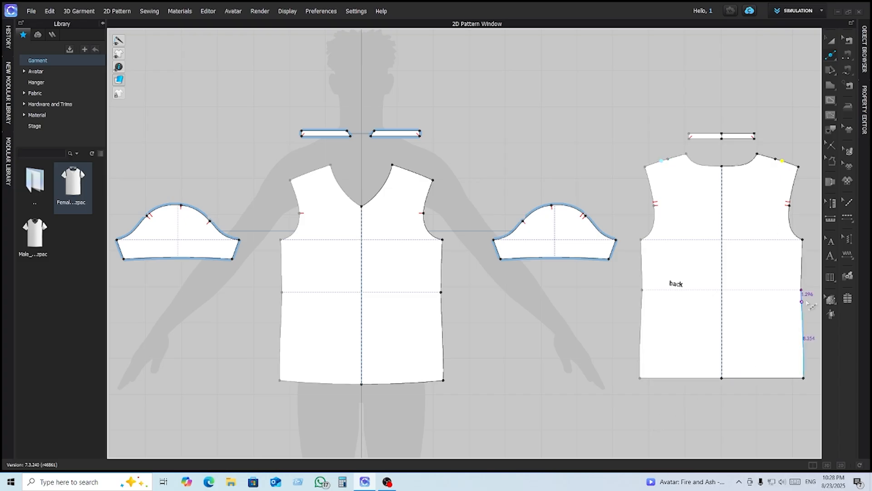
# - Try to add a knife pleat to the back piece starting from the inner new shoulder point, and cancel it
pyautogui.click(830, 276)
pyautogui.click(777, 161)
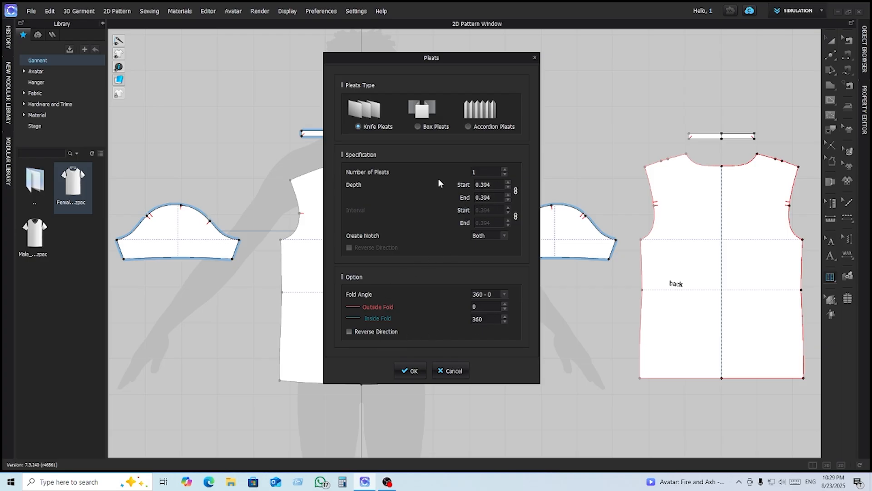
pyautogui.click(453, 370)
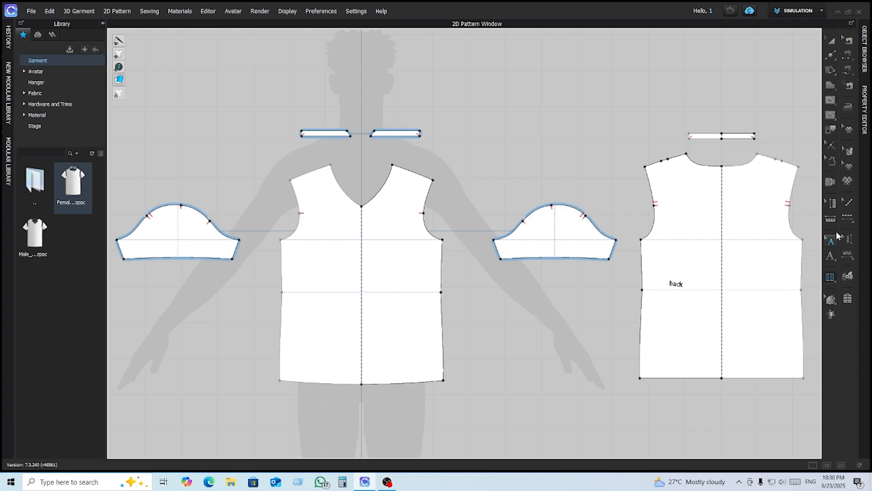
pyautogui.click(831, 68)
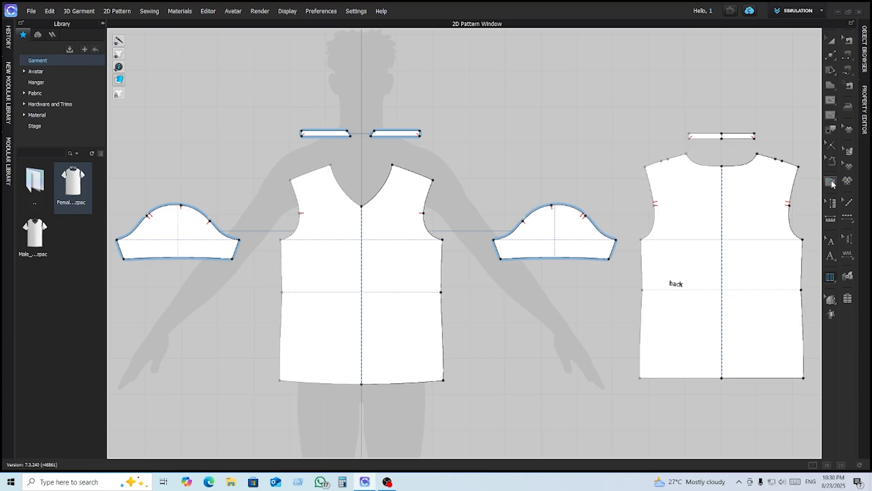
pyautogui.click(833, 55)
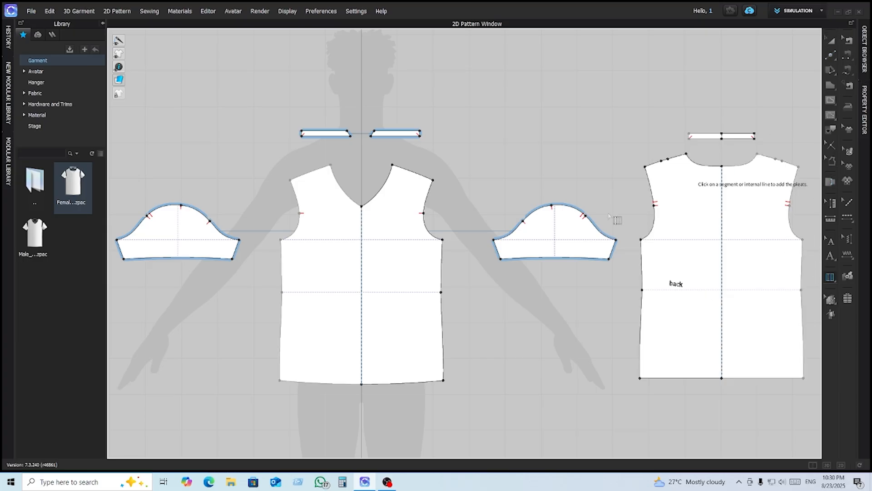